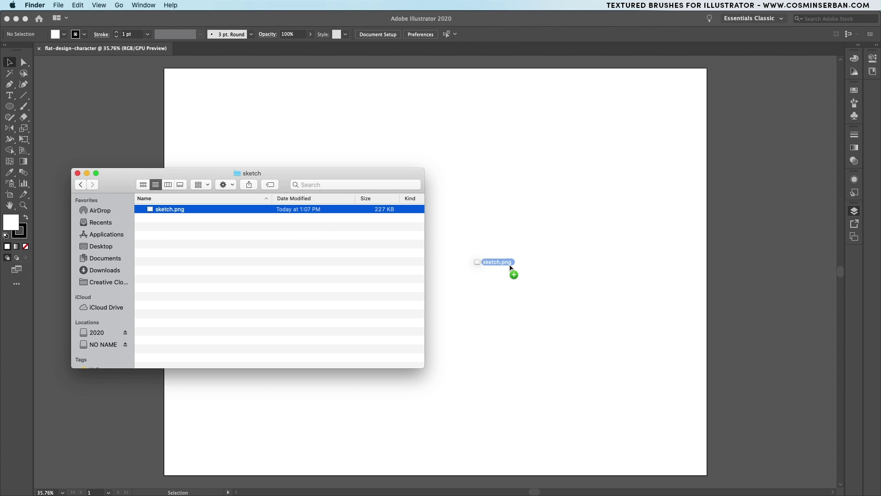
Step: Place sketch.png on the artboard, fade it to 20% opacity, and lock Layer 1
left_click_drag(508, 262, 528, 266)
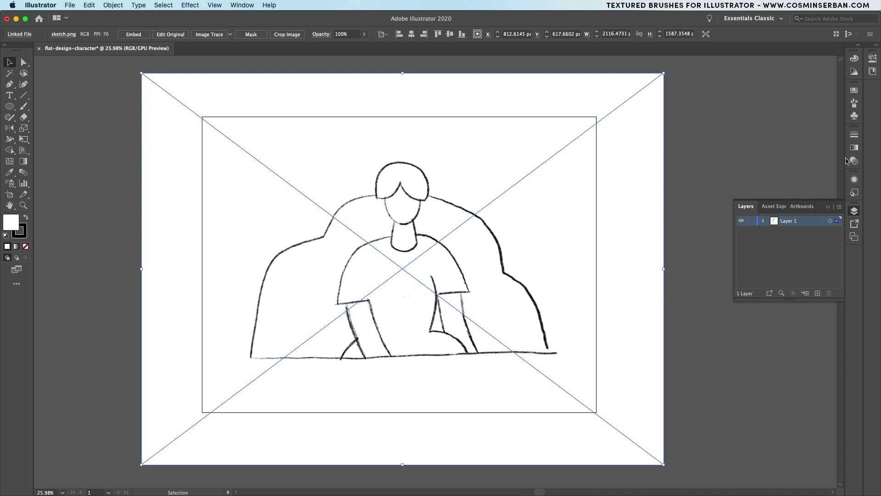
left_click(847, 160)
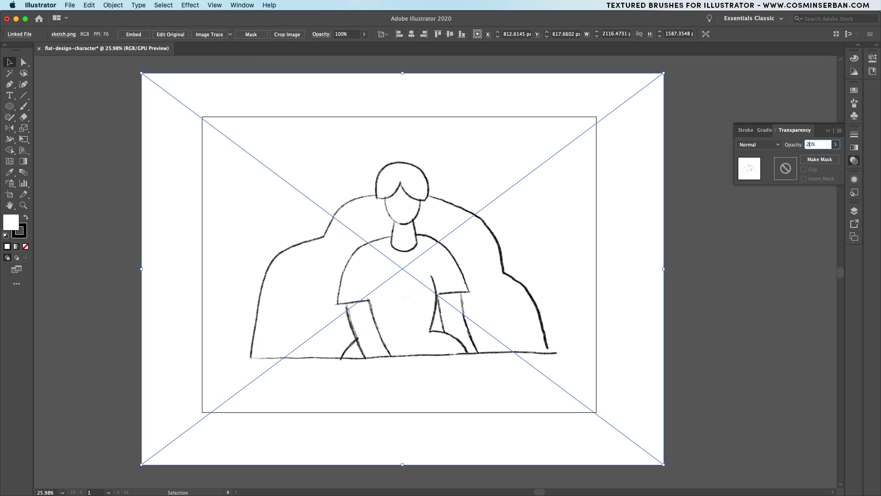
key("Return")
left_click(855, 210)
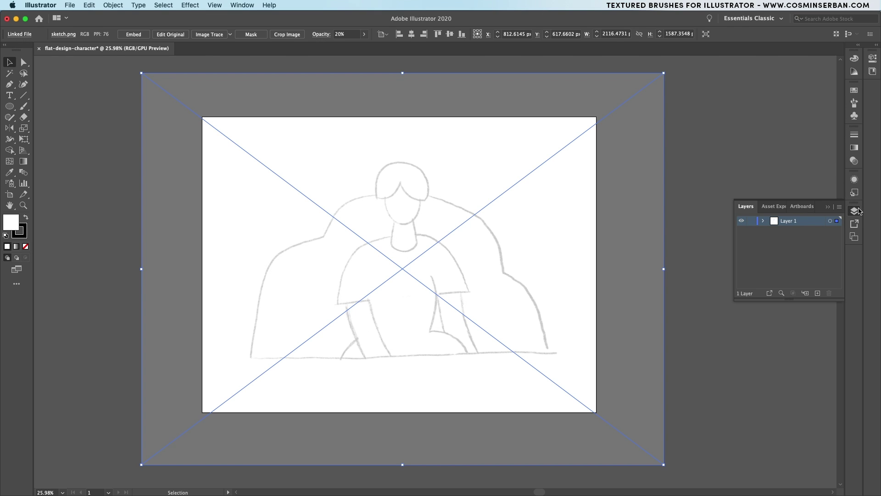
left_click(751, 222)
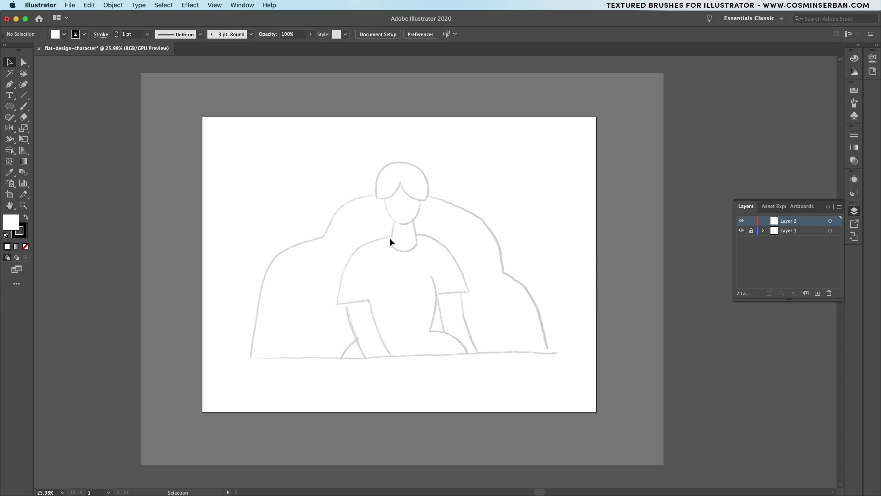
Step: Remove the stroke and set the fill colour to green 00D67A
left_click(84, 35)
left_click(7, 51)
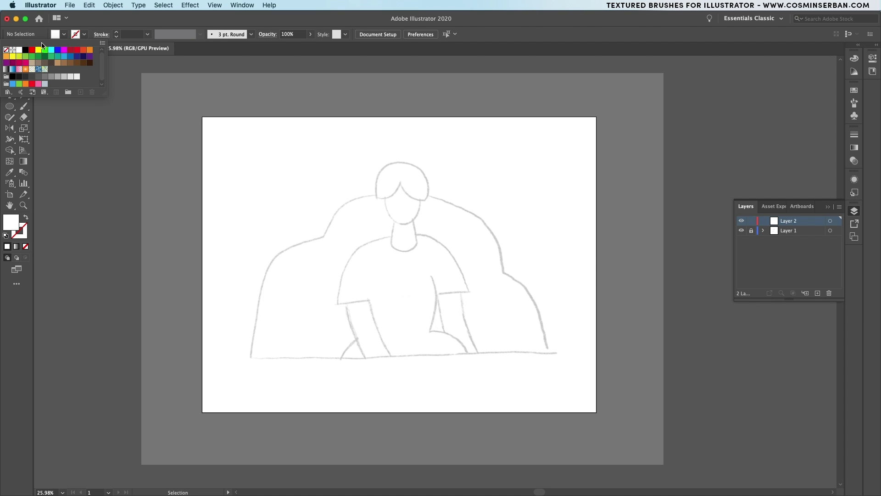
double_click(10, 226)
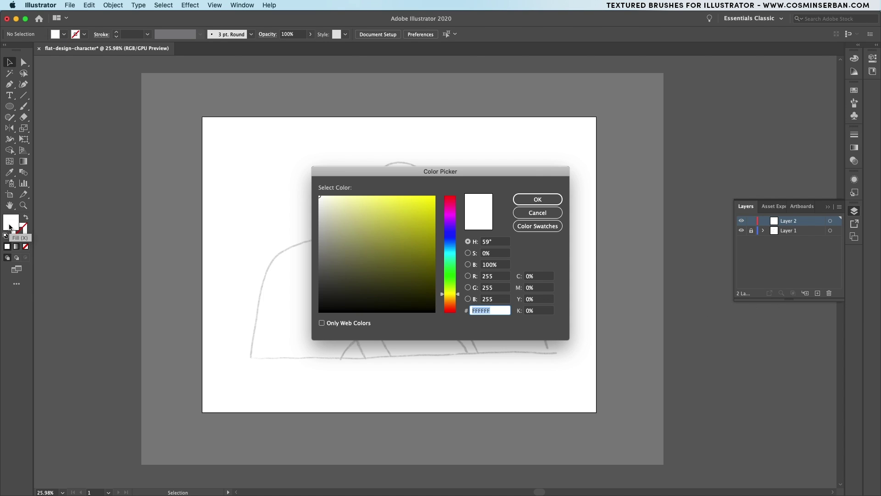
left_click(452, 265)
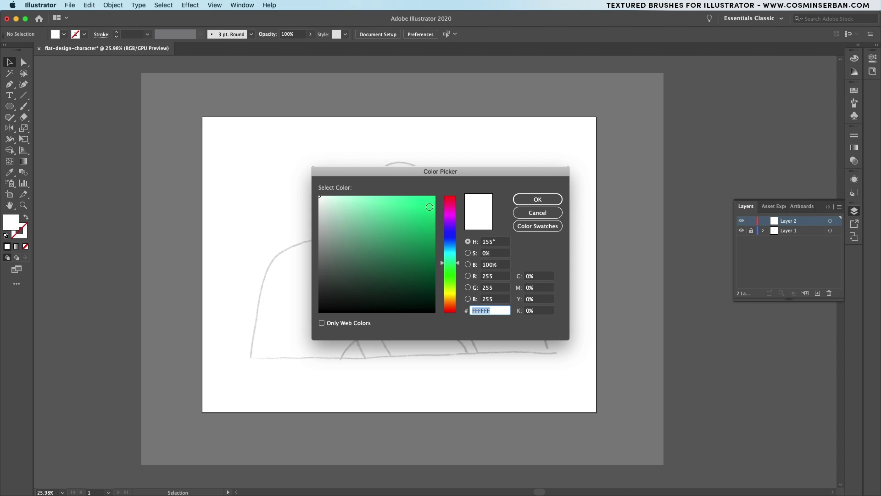
left_click_drag(430, 207, 437, 214)
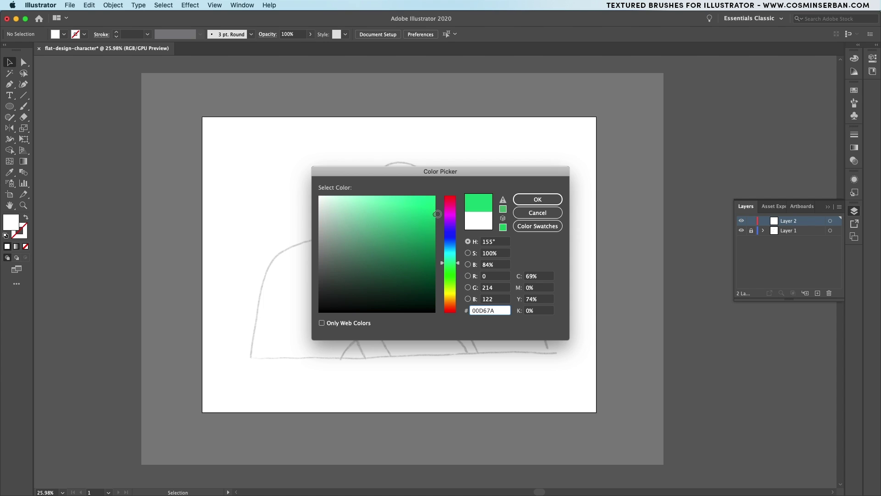
left_click(537, 200)
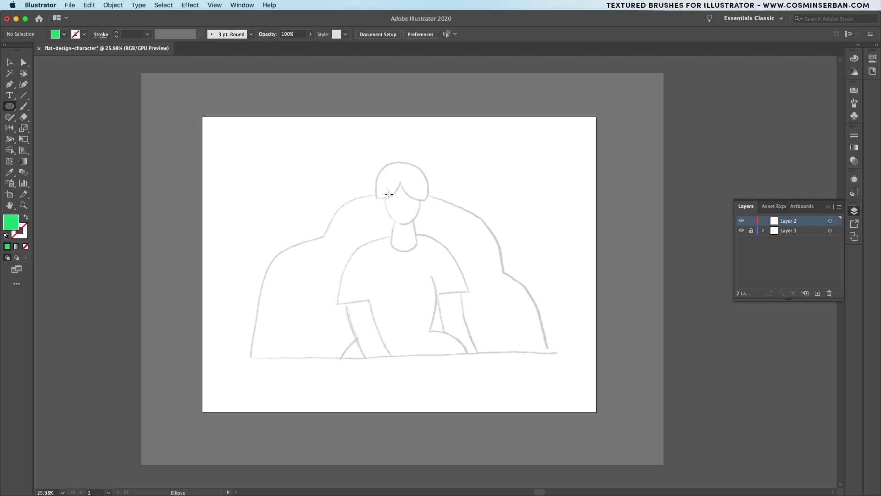
Step: Draw a green oval over the sketch's face and trace a tapered neck beneath it
scroll(406, 200, "up", 3)
left_click_drag(402, 205, 448, 254)
key("p")
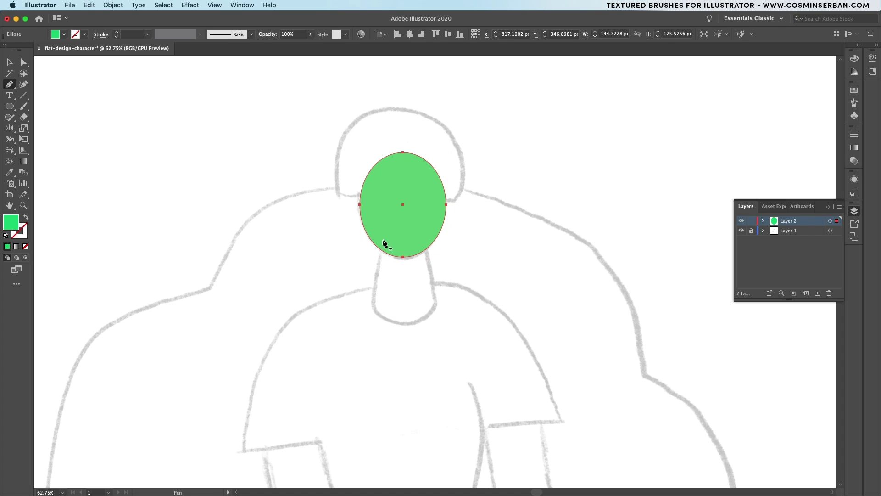
left_click(382, 239)
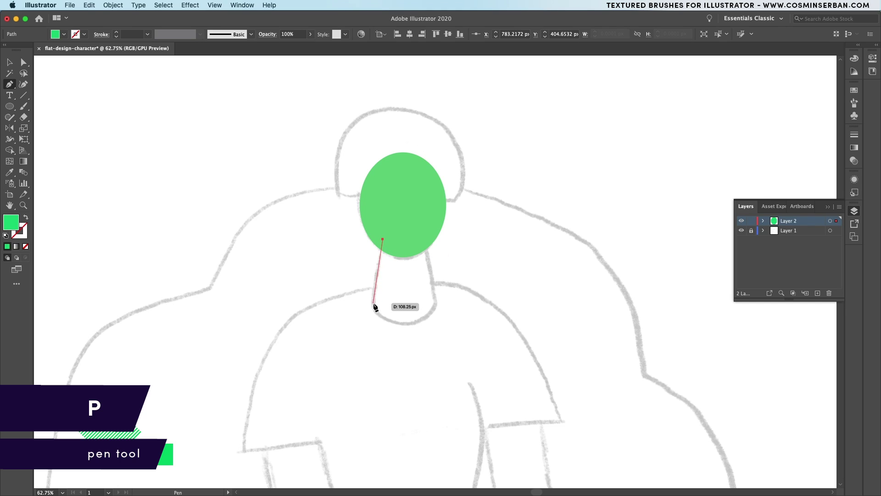
left_click_drag(403, 324, 438, 301)
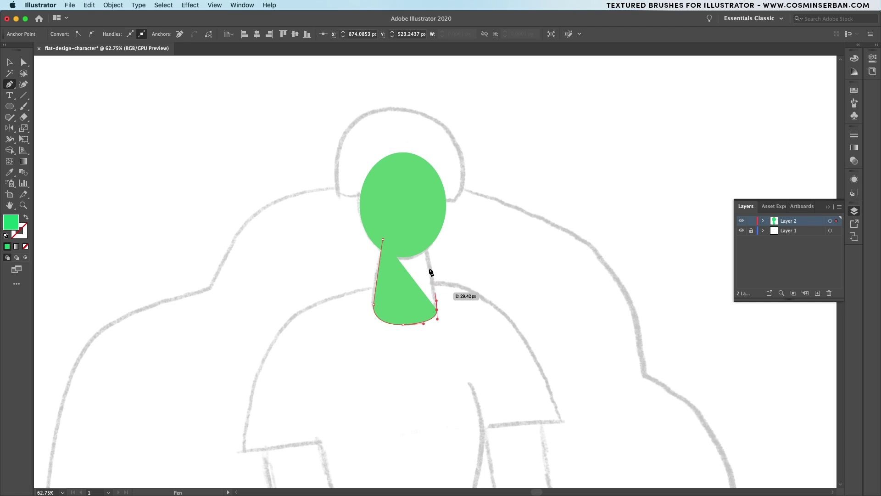
left_click(423, 239)
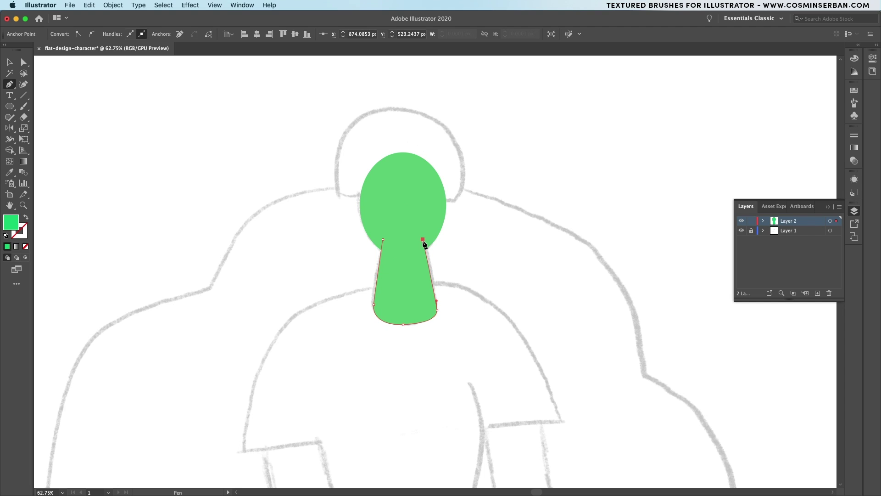
Step: Close the neck shape and move Layer 2 below the sketch layer
left_click(383, 239)
key("v")
left_click(462, 224)
left_click_drag(793, 225, 793, 236)
scroll(265, 246, "down", 5)
Step: Trace a curved green left leg band and Alt-drag a copy over the right leg
key("p")
left_click(268, 243)
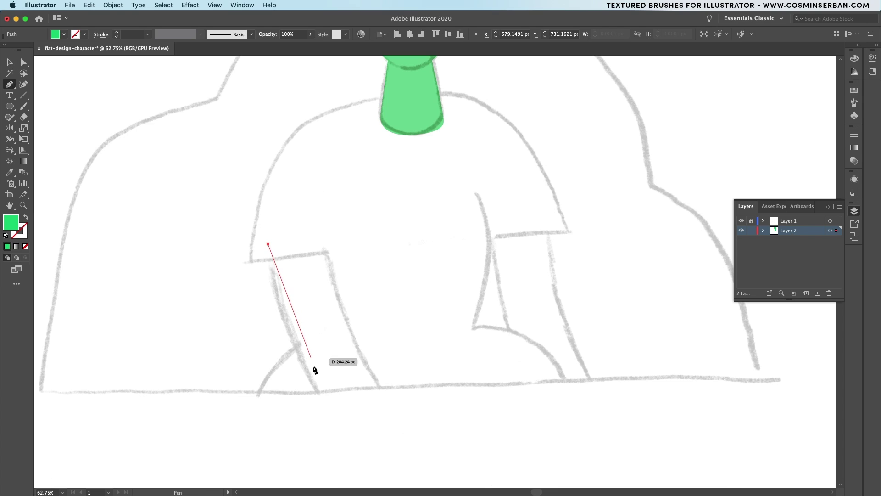
left_click_drag(316, 393, 359, 459)
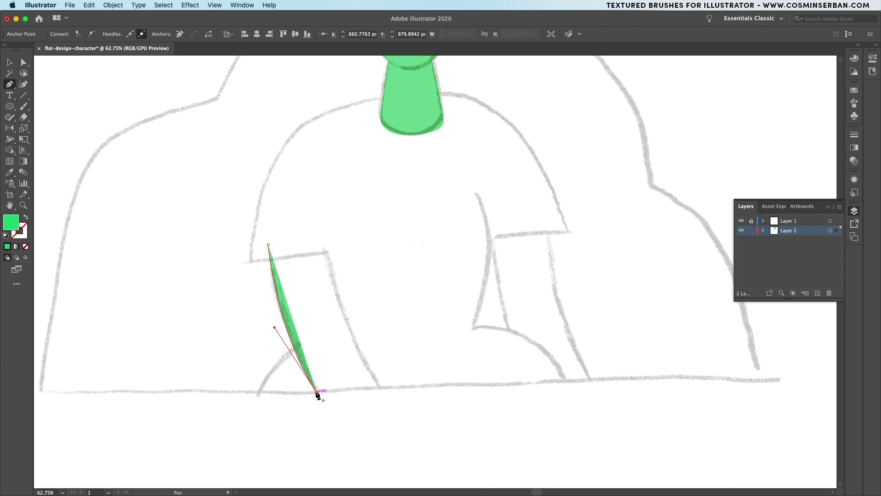
left_click(381, 393)
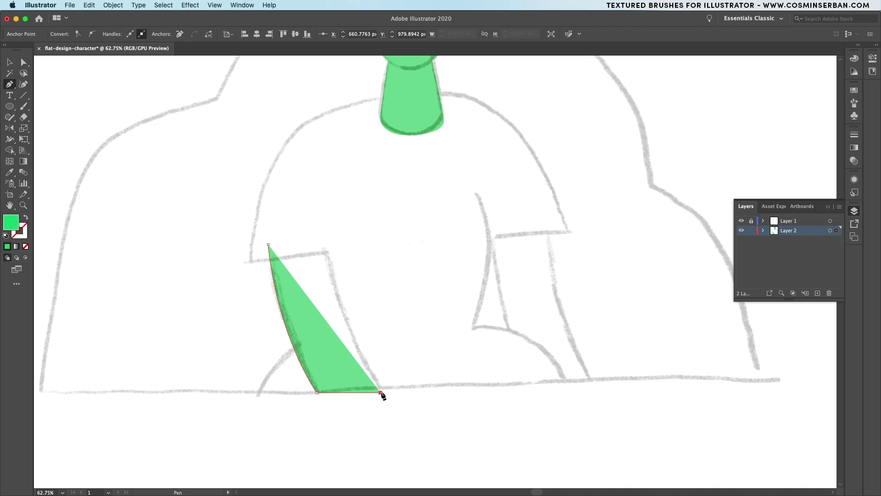
left_click_drag(330, 245, 325, 204)
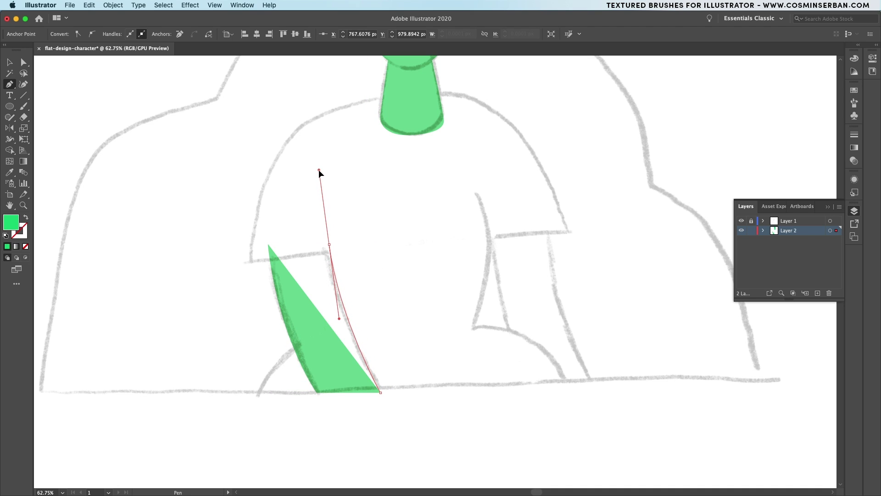
left_click_drag(319, 170, 318, 169)
left_click(329, 245)
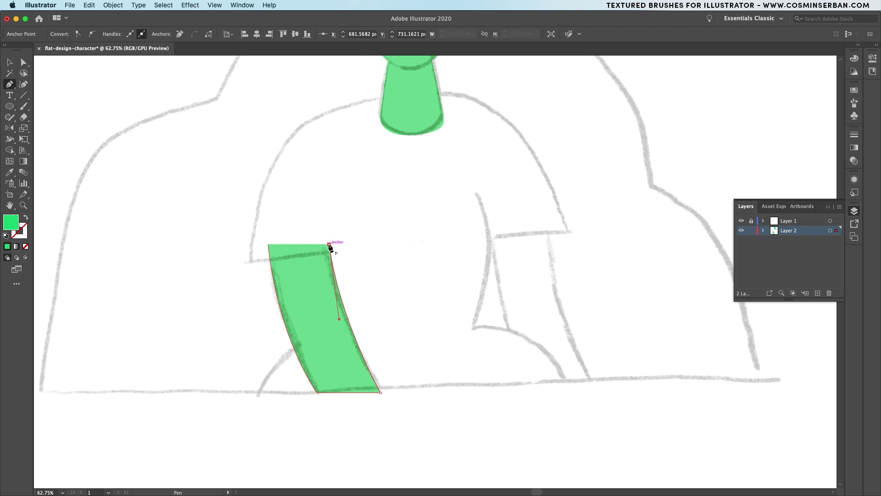
left_click(268, 245)
key("v")
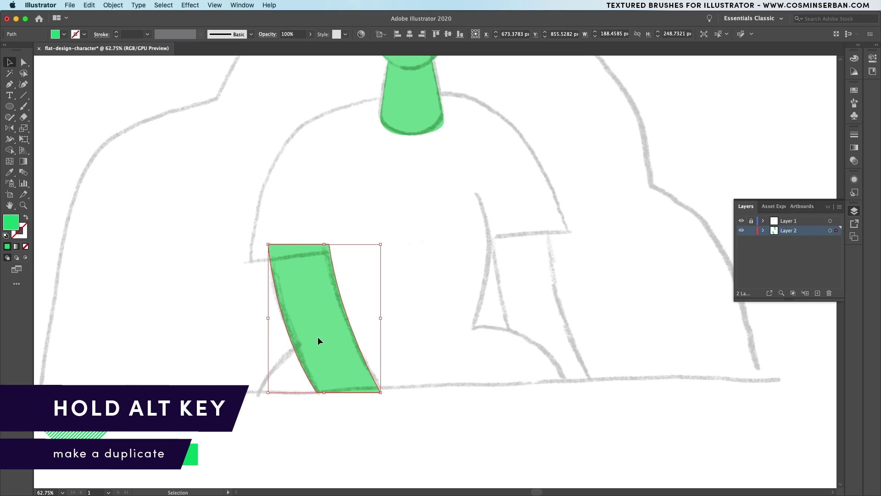
left_click_drag(317, 337, 542, 337)
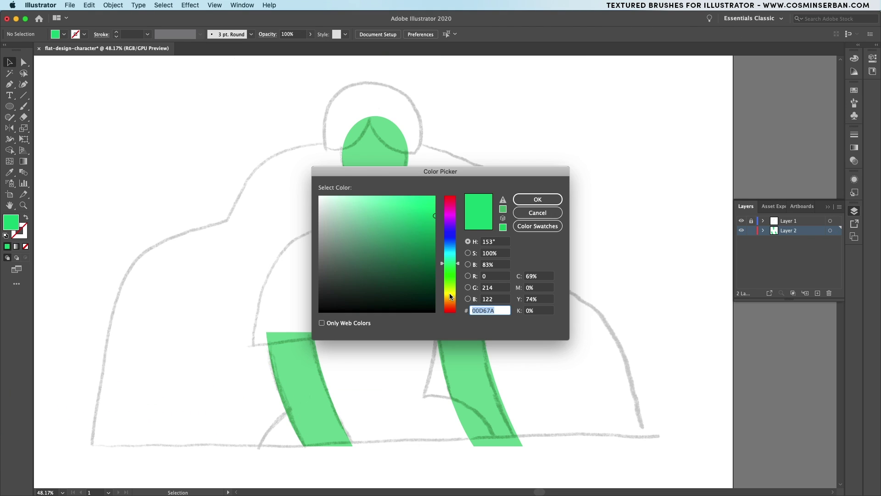
Step: Set the fill colour to off-white F2F2F0
type("D3C800")
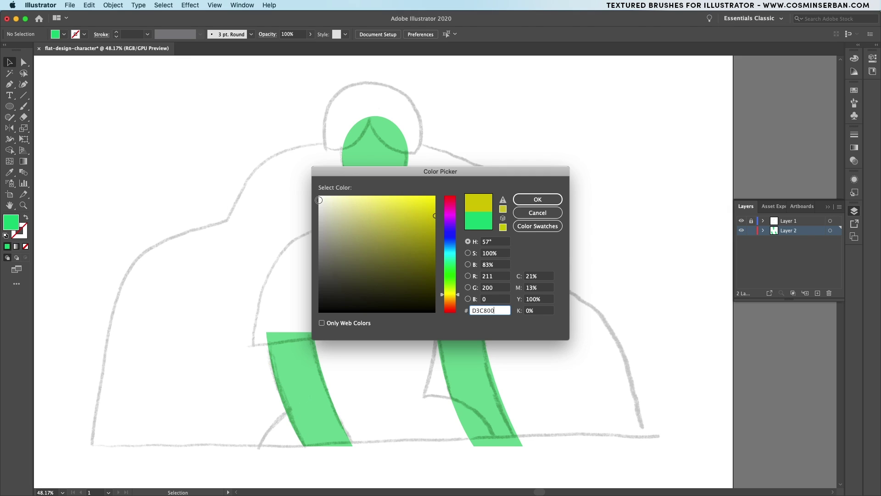
key("super+a")
type("F2F2F0")
left_click(538, 200)
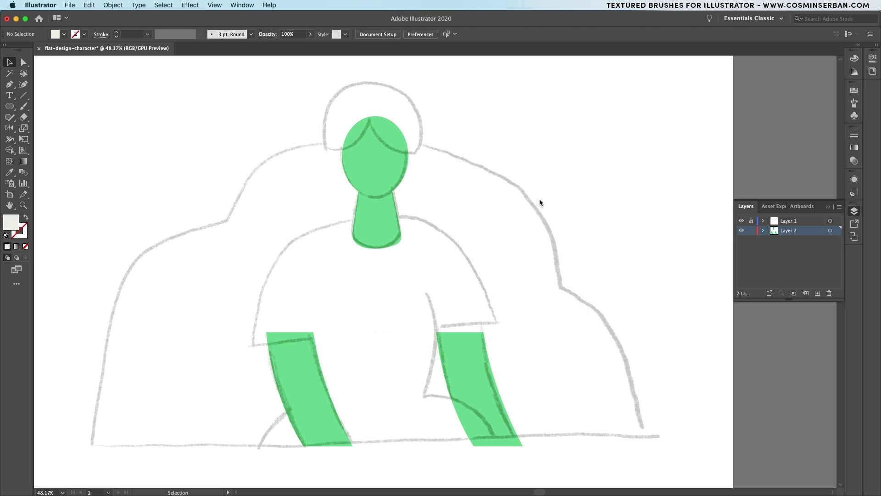
Step: Trace the dome-shaped shirt top over the shoulders from the left arm to the right arm
key("p")
left_click(313, 332)
left_click(247, 332)
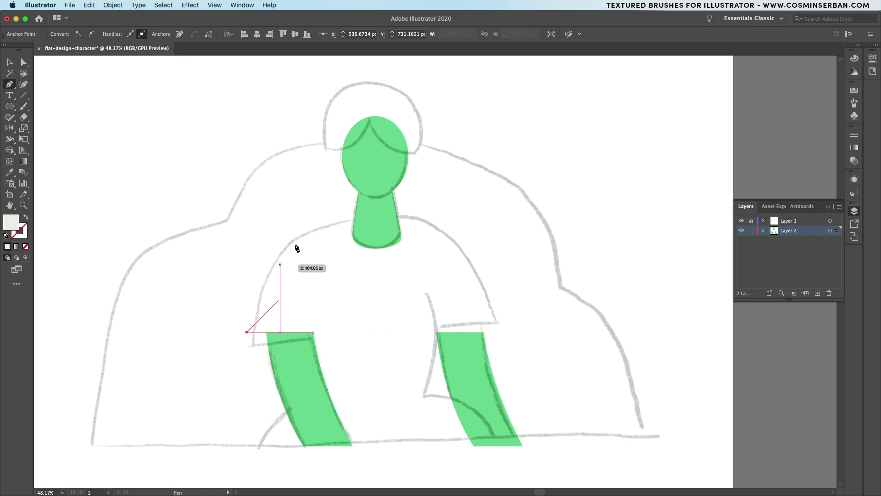
left_click_drag(367, 220, 485, 209)
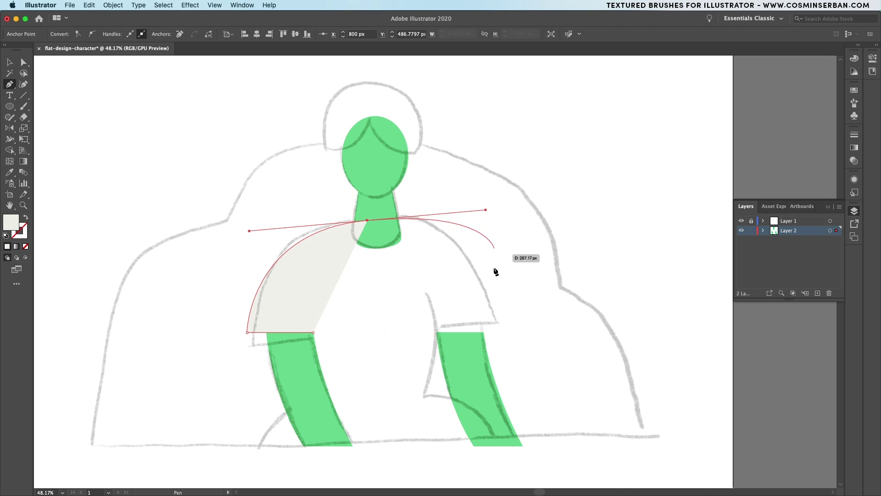
left_click(501, 332)
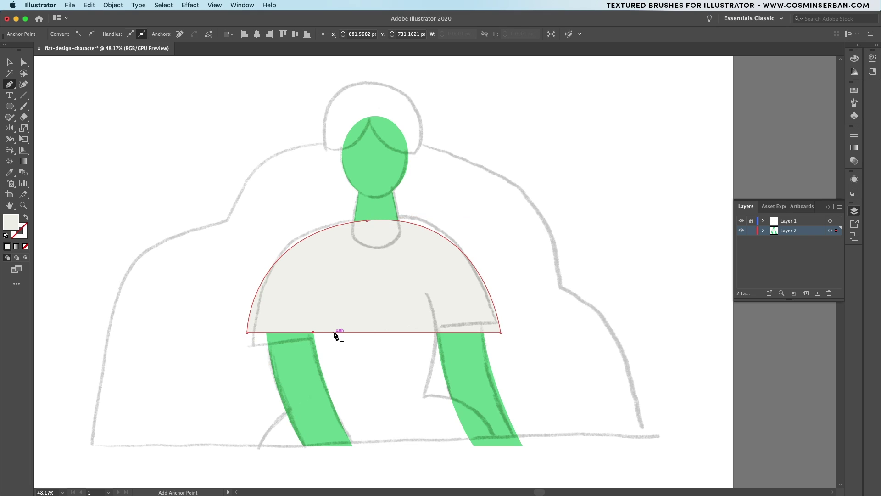
Step: Trace and close the off-white lower-body and lap shape below the shirt
scroll(382, 346, "down", 3)
left_click(426, 234)
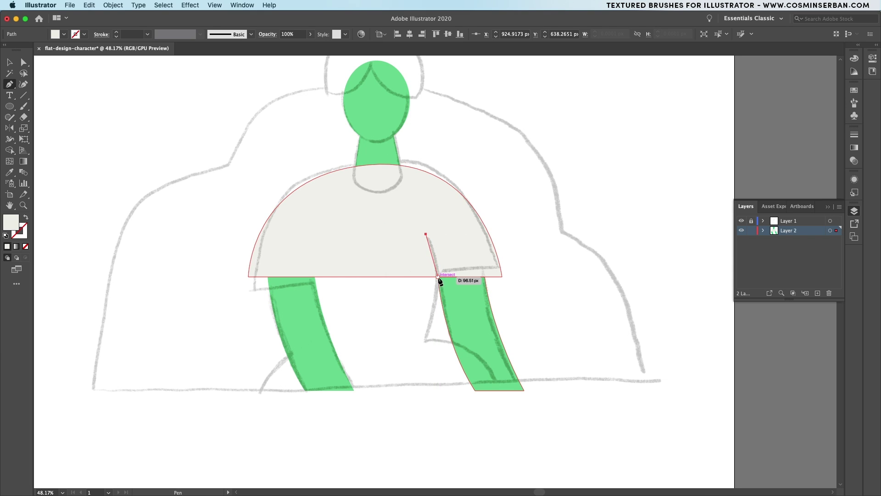
left_click_drag(439, 277, 439, 308)
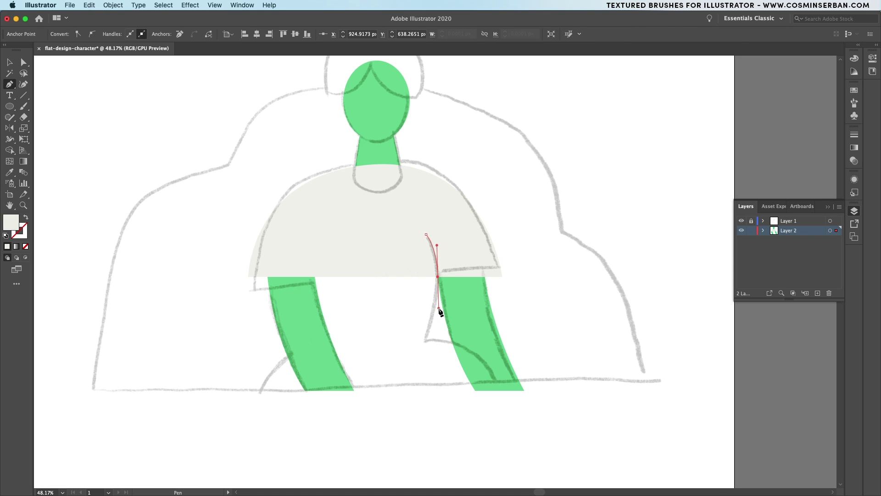
left_click(420, 334)
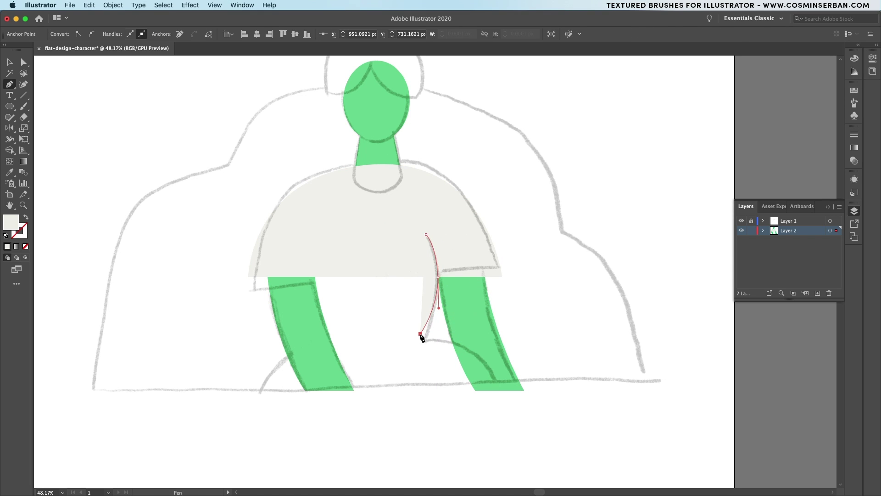
left_click_drag(515, 391, 532, 447)
left_click(514, 391)
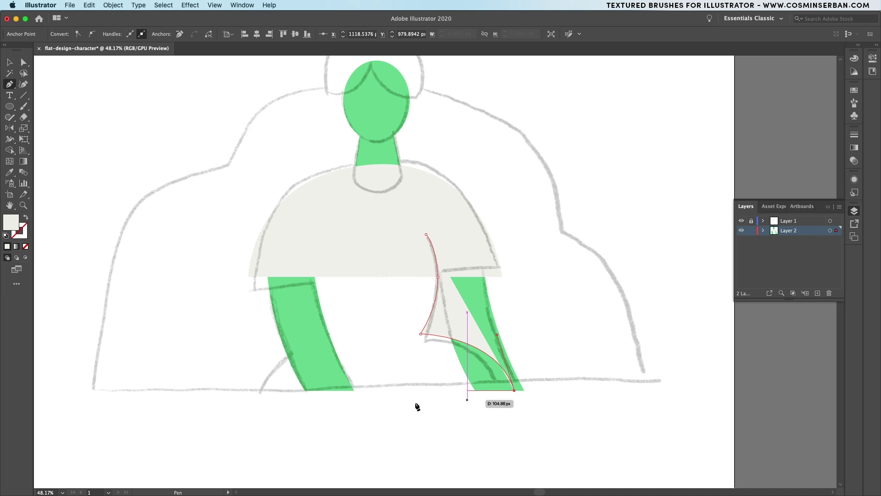
left_click(248, 391)
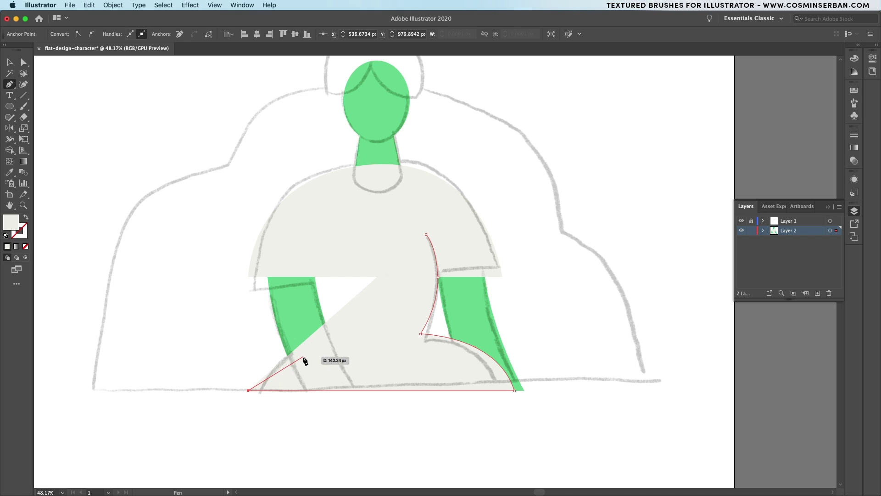
left_click_drag(307, 342, 361, 332)
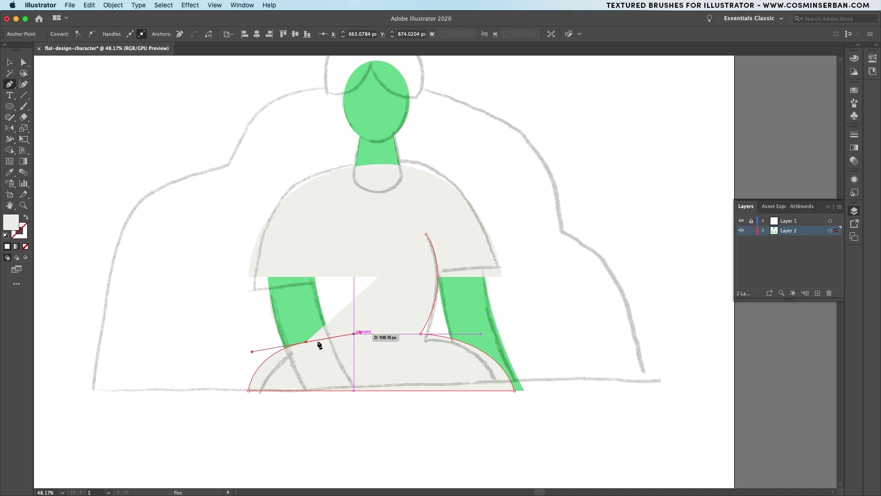
left_click(314, 277)
left_click(426, 234)
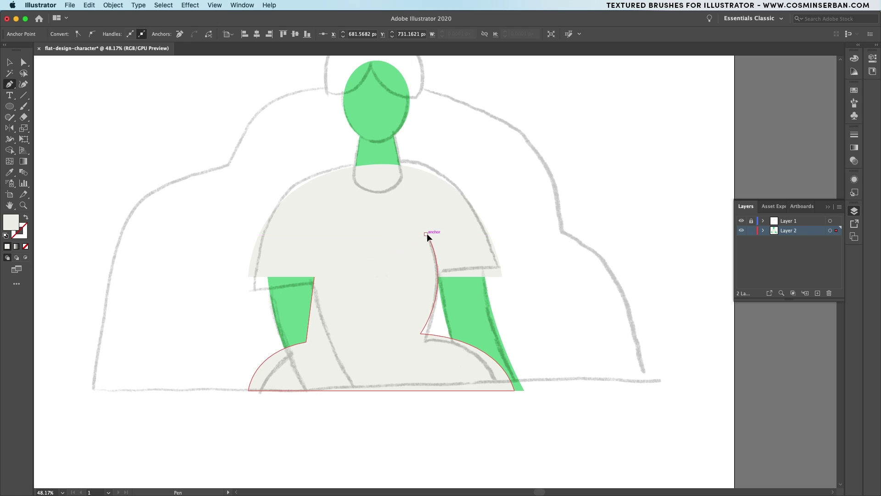
Step: Select the left green arm band and bring up its context menu
key("v")
left_click(275, 313)
right_click(276, 313)
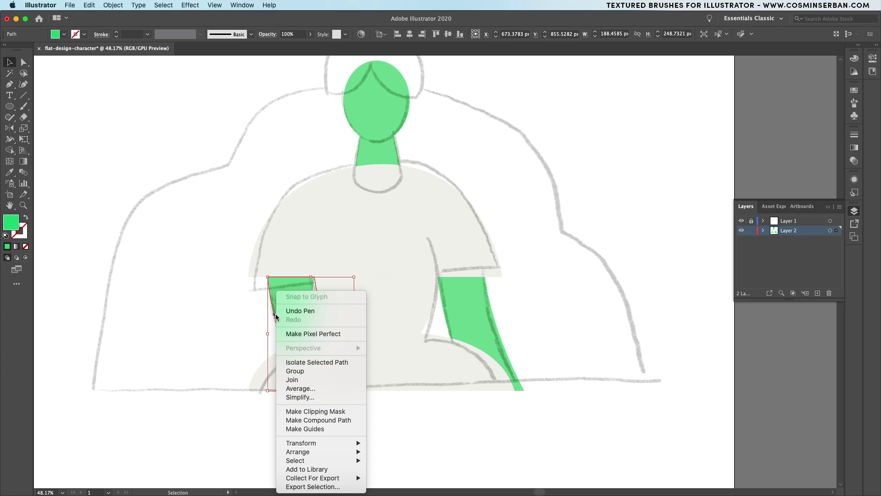
Step: Bring the left arm to the front and send the shirt top back behind the neck
mouse_move(320, 451)
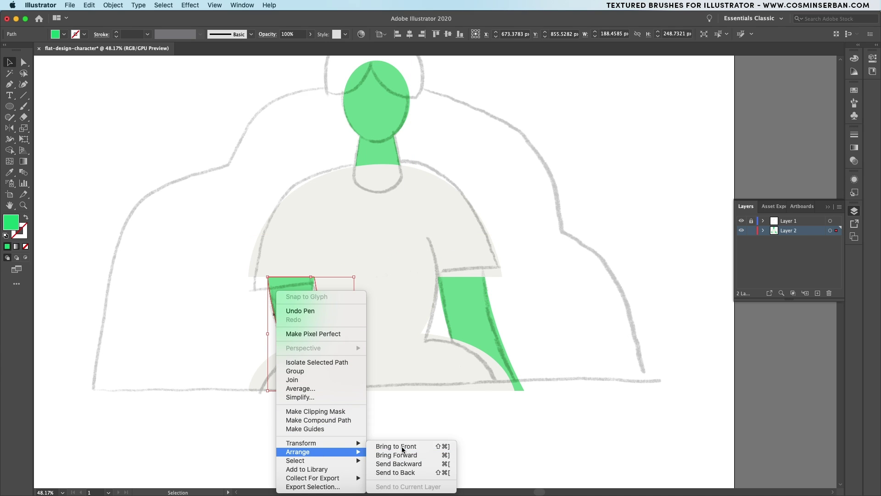
left_click(401, 446)
left_click(378, 210)
right_click(378, 210)
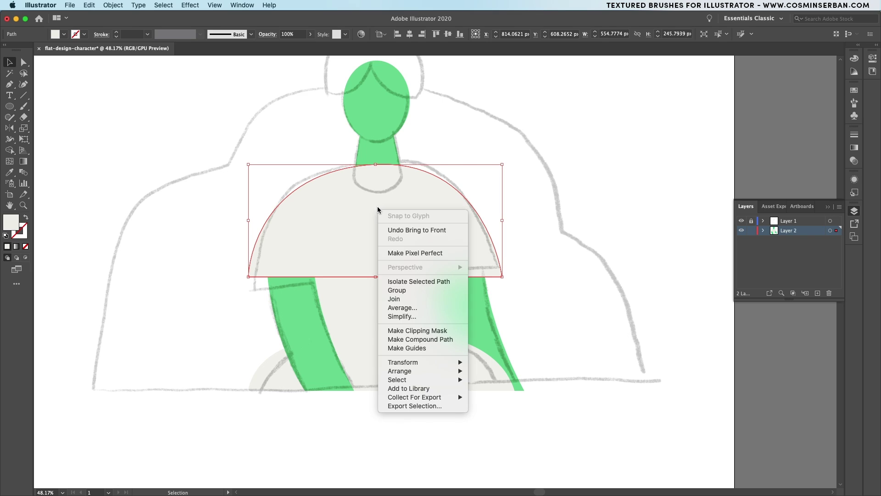
mouse_move(417, 372)
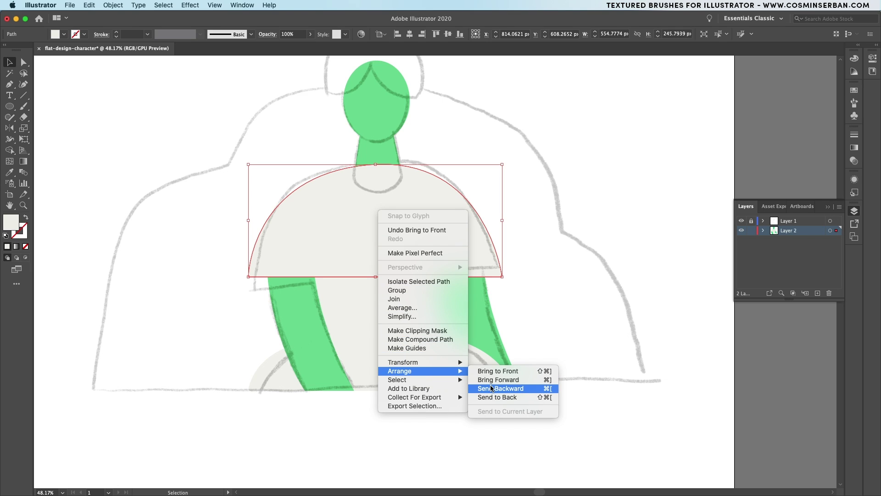
left_click(491, 388)
key("a")
key("super+bracketleft")
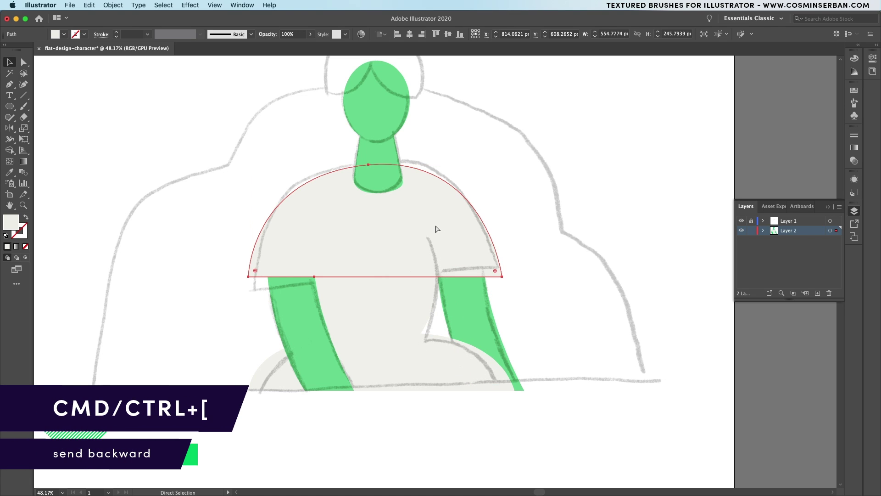
Step: Deselect everything and open the fill Color Picker
key("v")
scroll(276, 224, "up", 2)
double_click(11, 223)
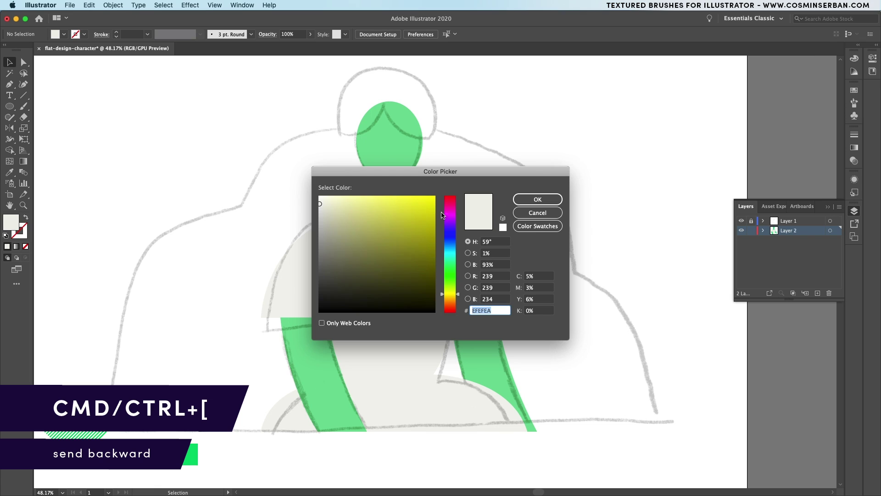
Step: Set the fill colour to dark plum 30011F
left_click(452, 209)
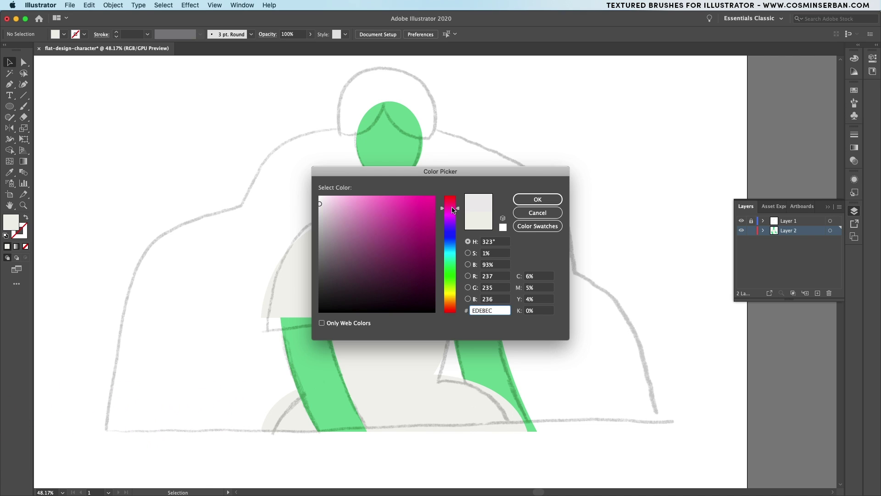
left_click(433, 290)
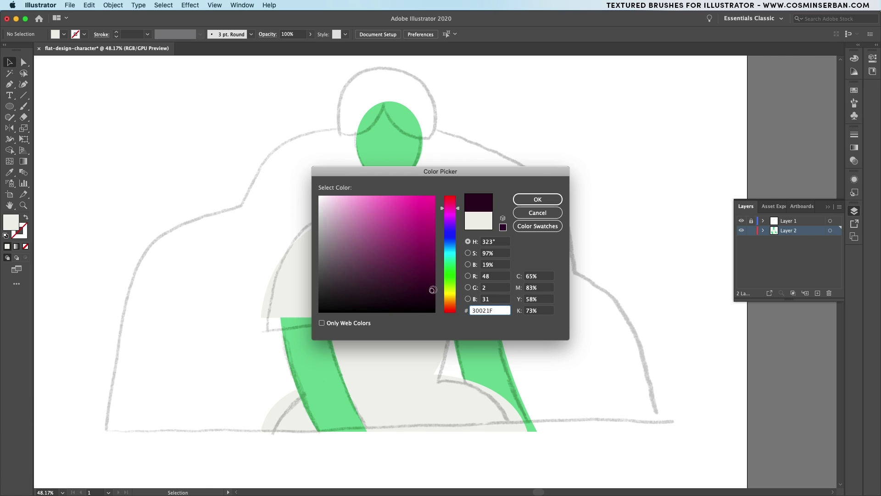
left_click(537, 199)
Step: Trace a closed hair cap over the top of the head with a centre parting
key("p")
left_click(339, 133)
mouse_move(384, 108)
left_mouse_down()
mouse_move(387, 71)
mouse_move(385, 108)
left_mouse_up()
left_click_drag(428, 138, 422, 89)
left_click_drag(344, 88, 328, 108)
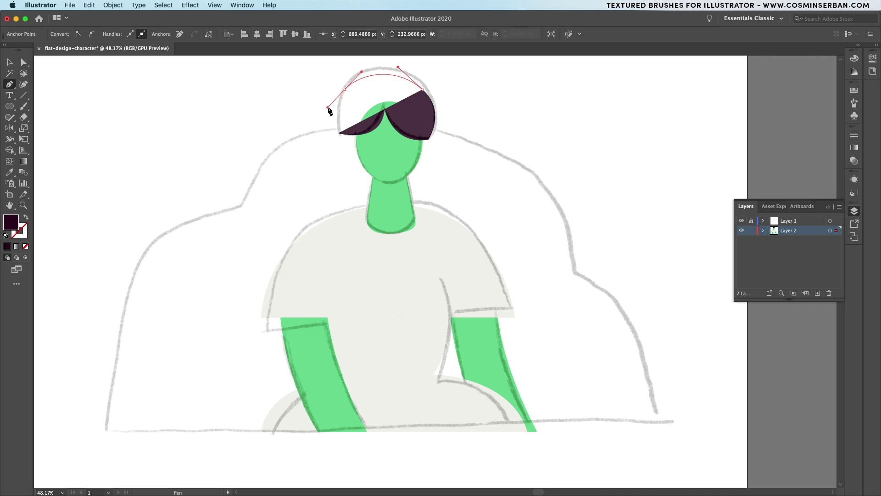
left_click(339, 133)
Step: Trace the long back hair from the parting down both sides to the floor line
left_click(358, 119)
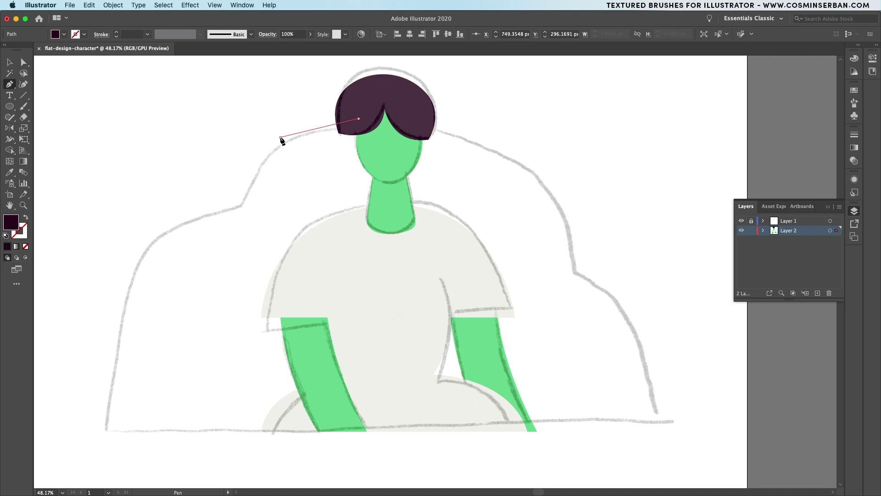
left_click(281, 137)
left_click(247, 208)
left_click(137, 237)
left_click(108, 431)
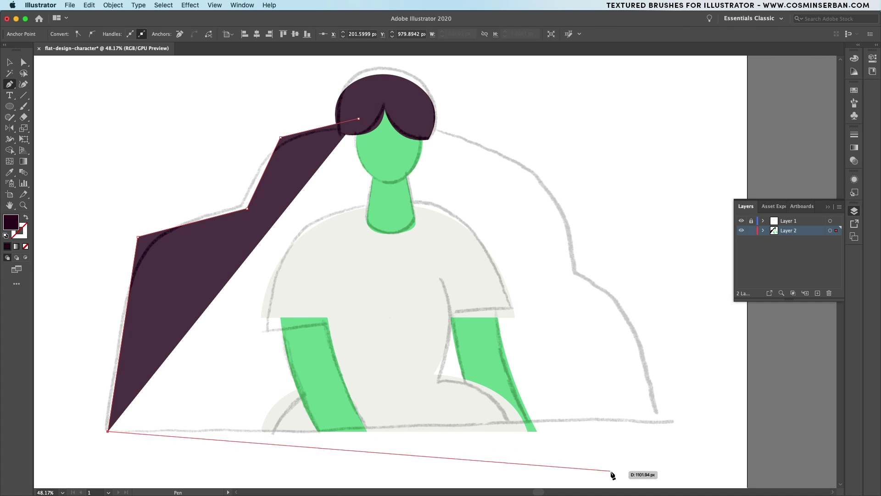
left_click(666, 431, "shift")
left_click(643, 322)
left_click(570, 274)
left_click(555, 181)
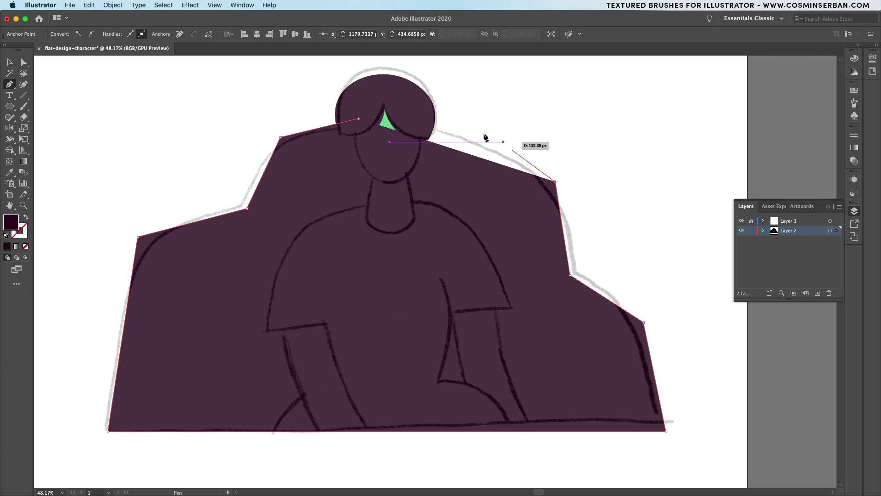
left_click(426, 119)
left_click(387, 118)
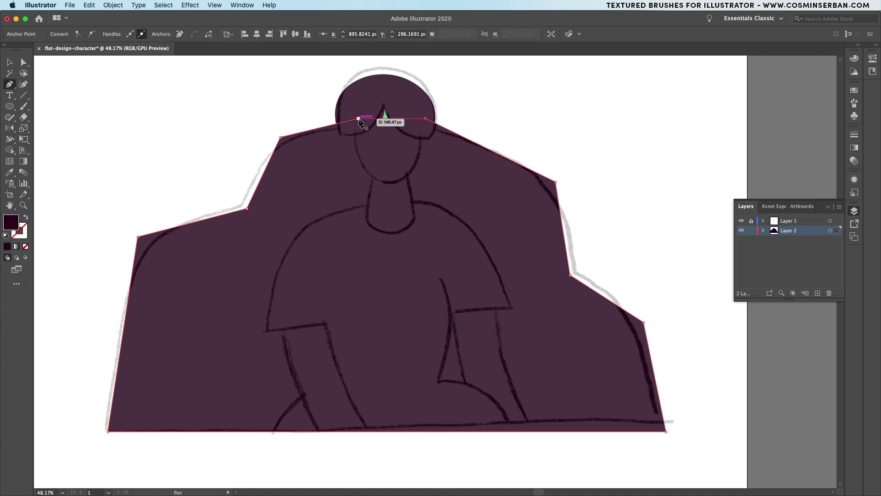
left_click(359, 119)
Step: Send the long hair shape to the back, behind the figure
key("v")
right_click(457, 198)
mouse_move(500, 358)
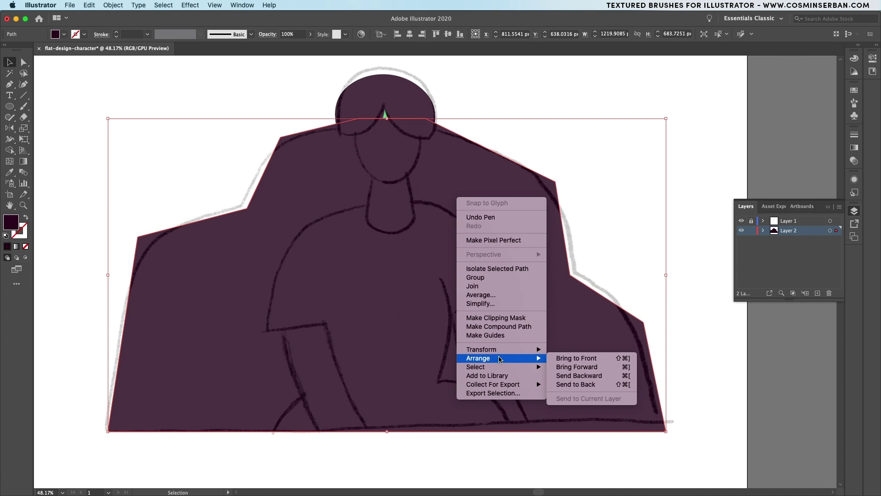
left_click(604, 386)
Step: Round the hair's two upper corners using the live-corner widget
left_click(53, 81)
key("a")
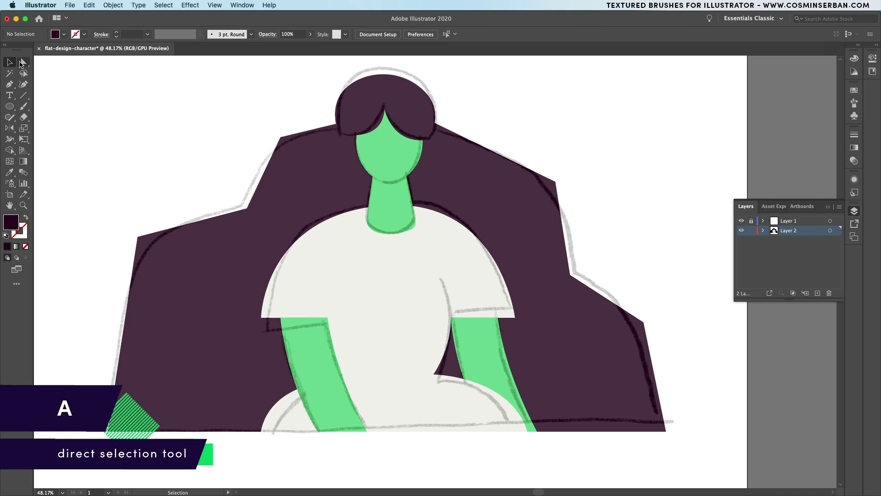
left_click(281, 137)
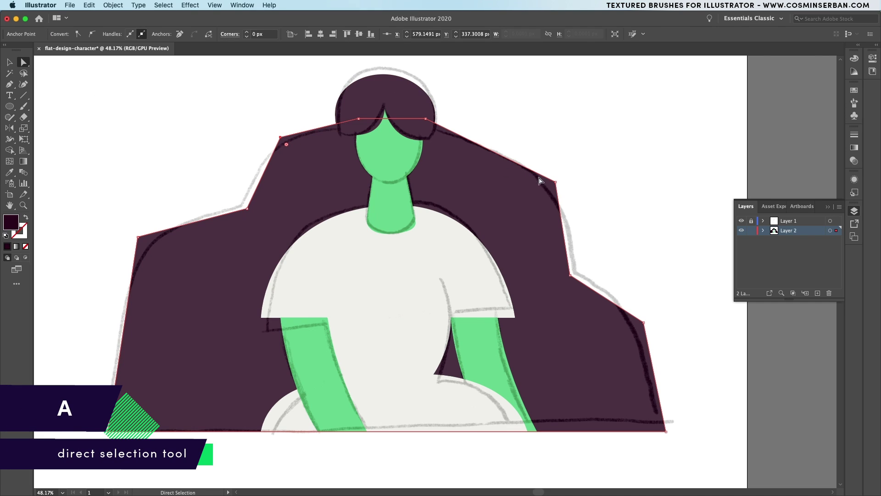
left_click(556, 182, "shift")
left_click_drag(549, 187, 498, 231)
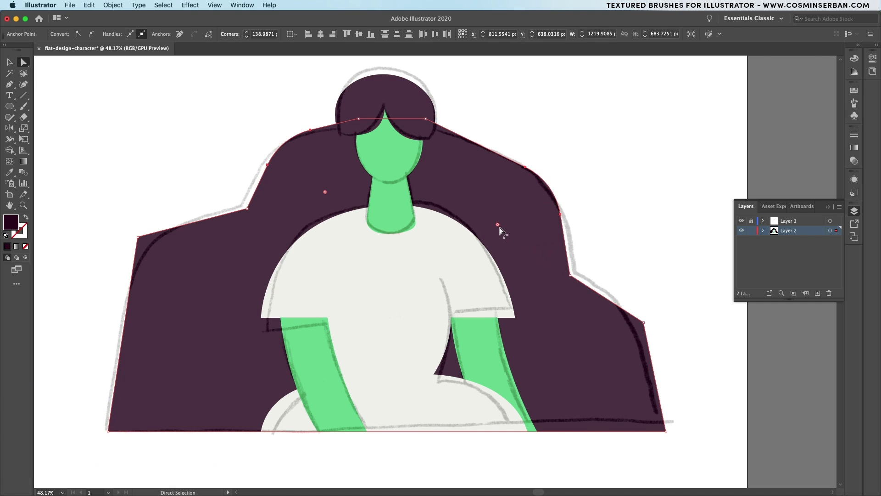
Step: Round the hair's two shoulder corners, then deselect
left_click(138, 237)
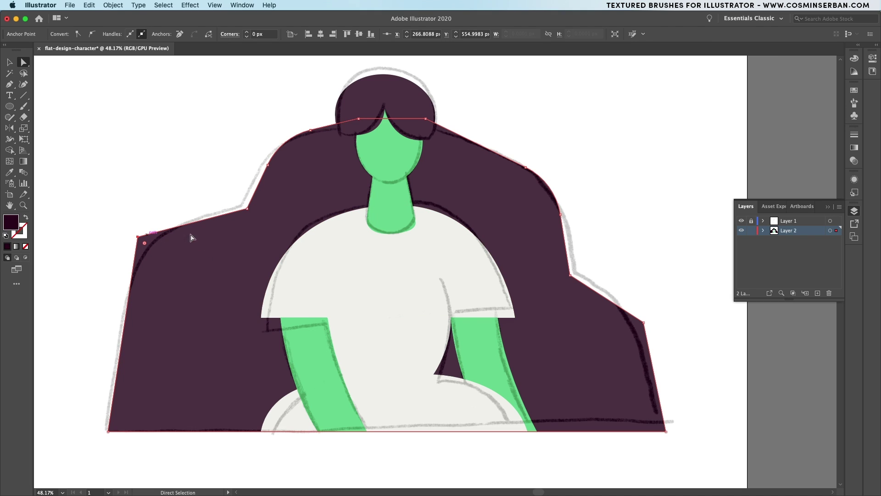
left_click(644, 323, "shift")
left_click_drag(638, 330, 569, 374)
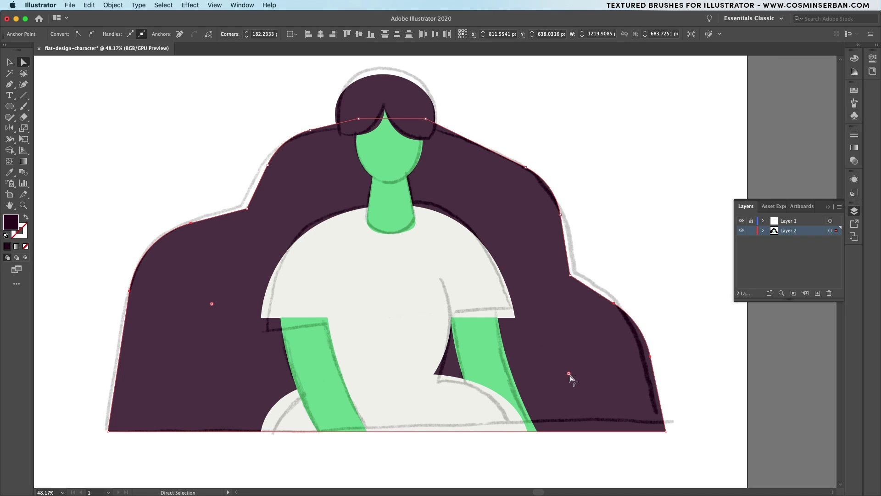
left_click(701, 240)
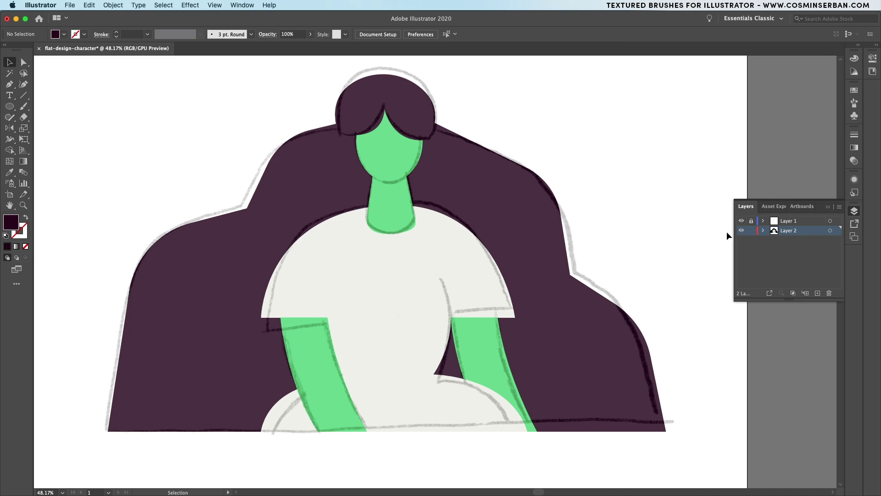
Step: Hide the pencil sketch layer and draw a light gray rectangle covering the whole artboard
left_click(741, 222)
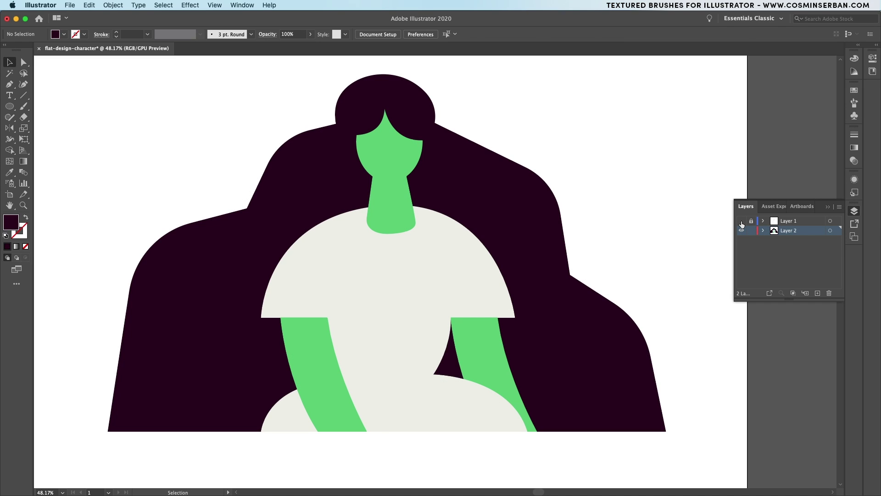
key("super+0")
left_click(367, 276)
left_click_drag(13, 109, 64, 106)
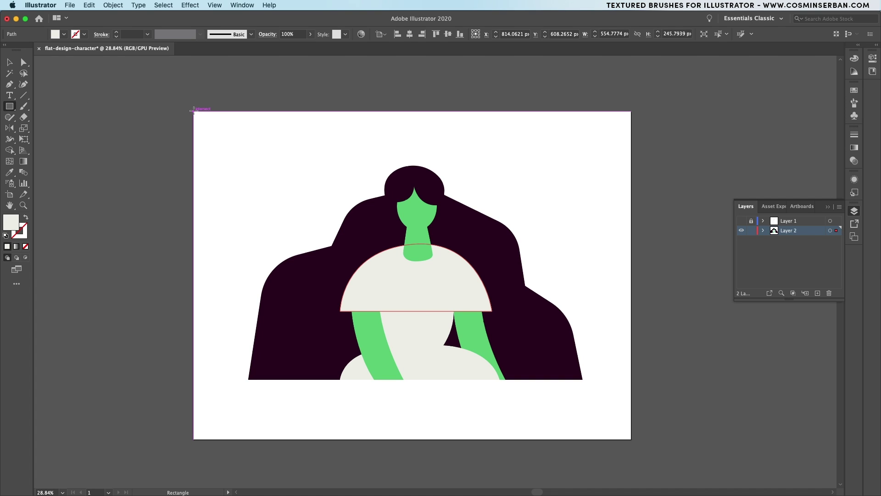
left_click_drag(193, 110, 631, 439)
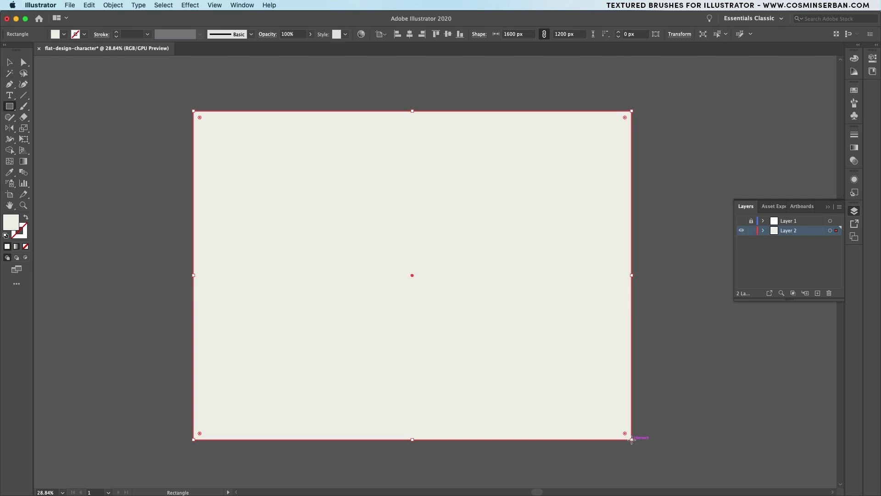
Step: Send the background rectangle behind the character and deselect it
key("v")
right_click(531, 403)
mouse_move(579, 453)
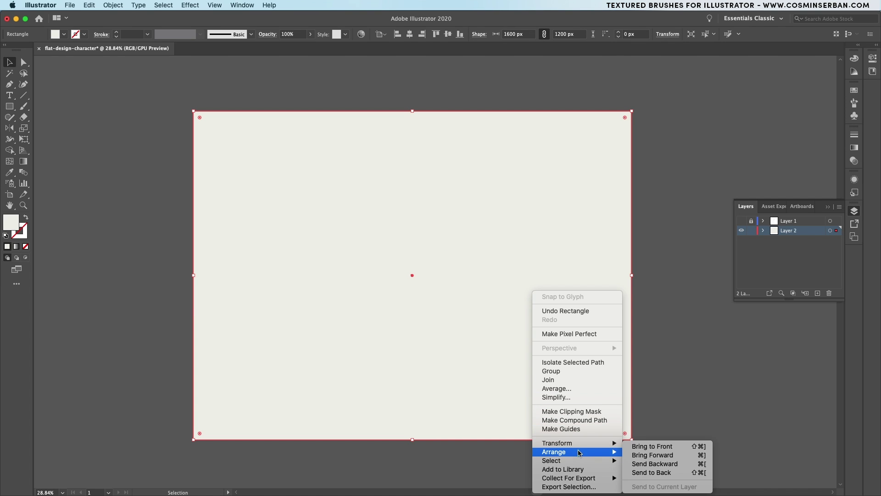
left_click(652, 473)
left_click(687, 409)
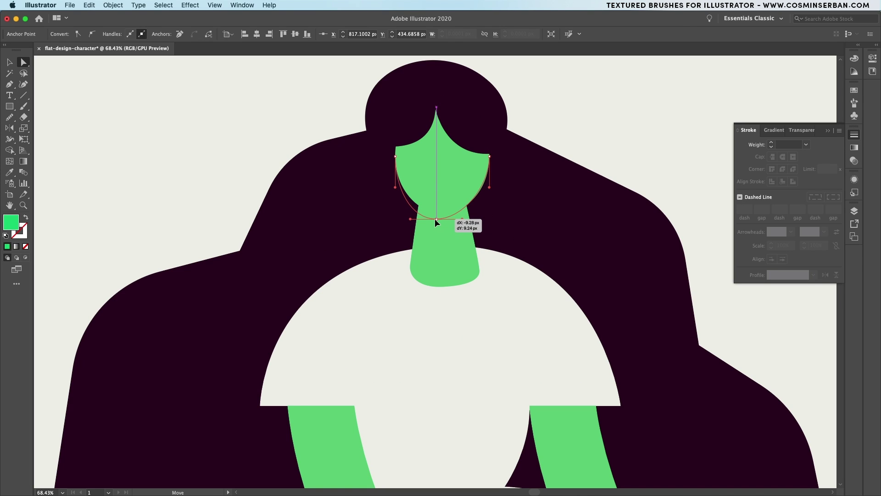
Step: Reshape the face's chin point and draw a small rounded ear on the face's right edge
left_click(435, 219)
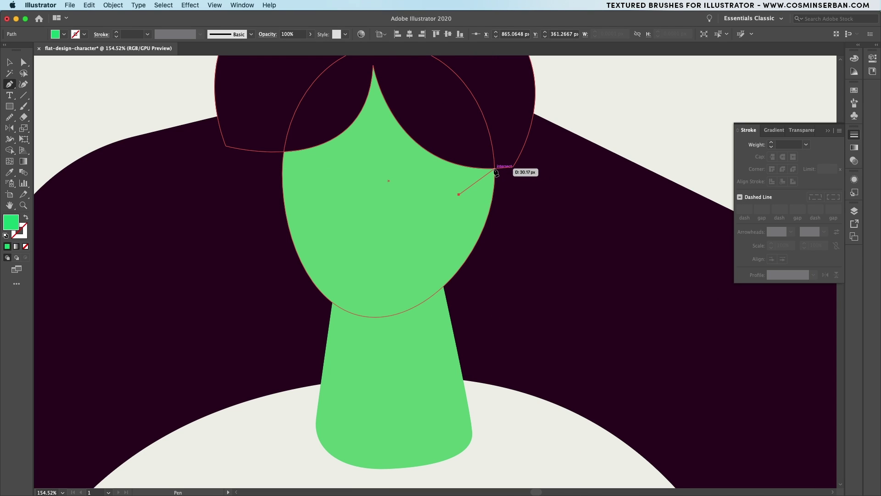
left_click(459, 195)
left_click_drag(495, 169, 523, 162)
left_click(507, 208)
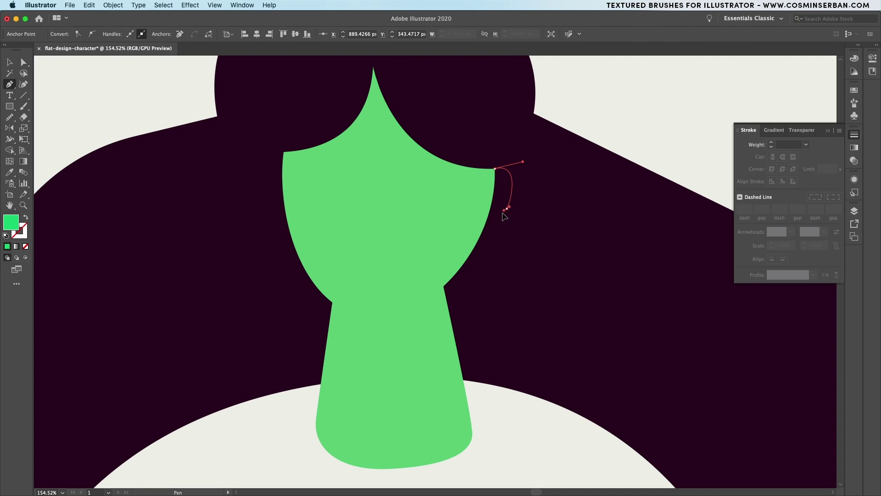
left_click_drag(492, 223, 493, 223)
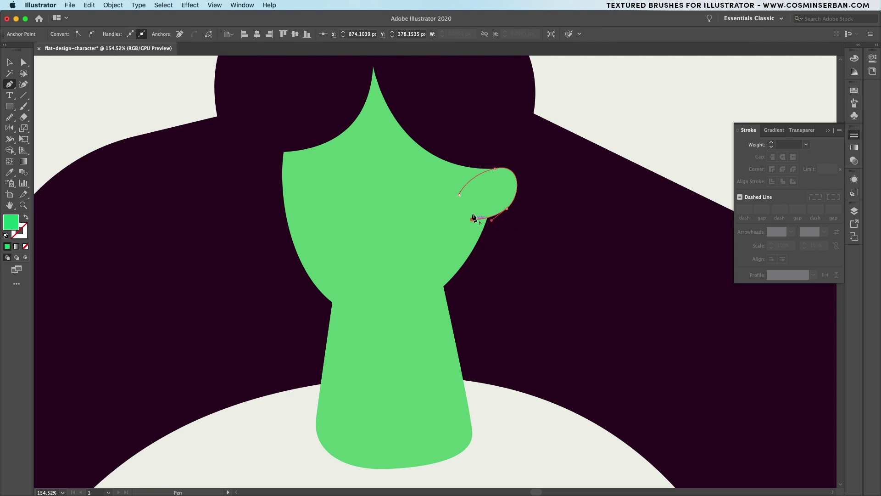
key("v")
key("super+0")
Step: Draw a three-point jaw curve under the face as a dark outline, then start a fold line down the dress
left_click(26, 86)
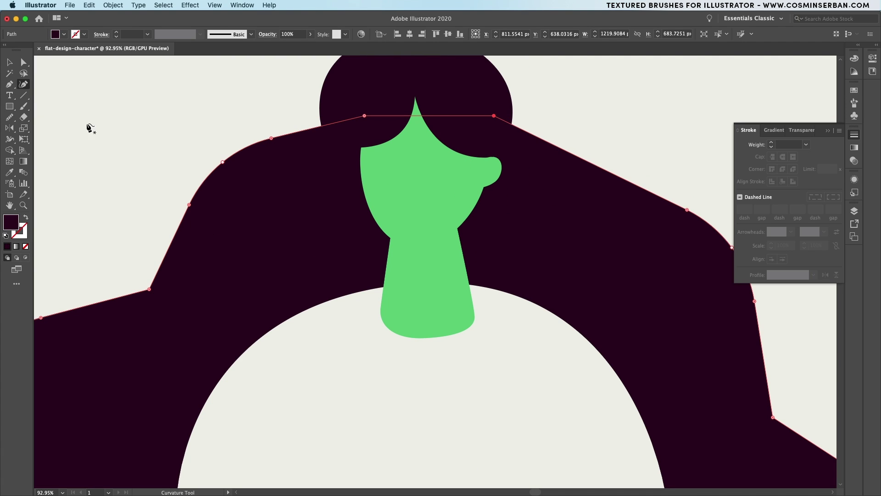
left_click(360, 203)
left_click(403, 245)
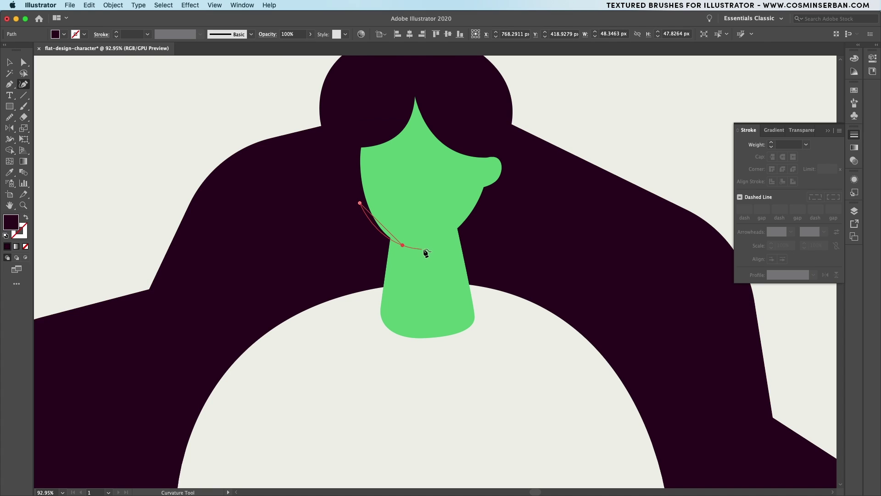
left_click(437, 241)
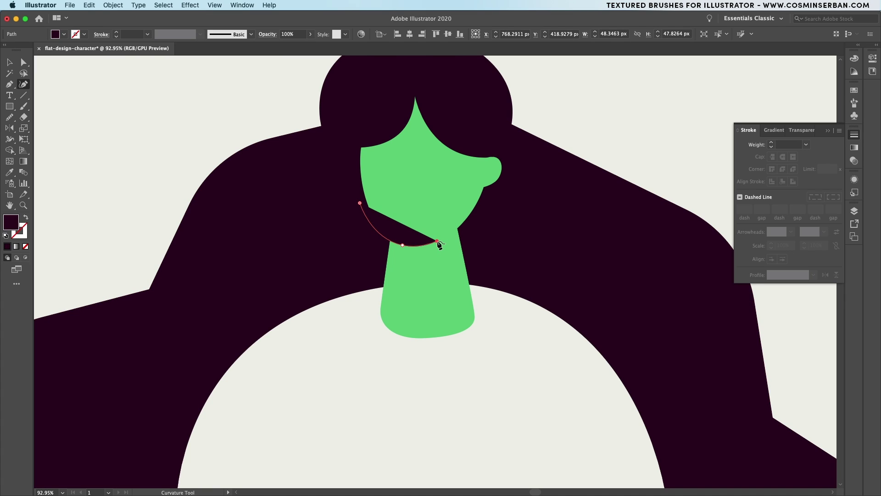
key("v")
left_click(26, 219)
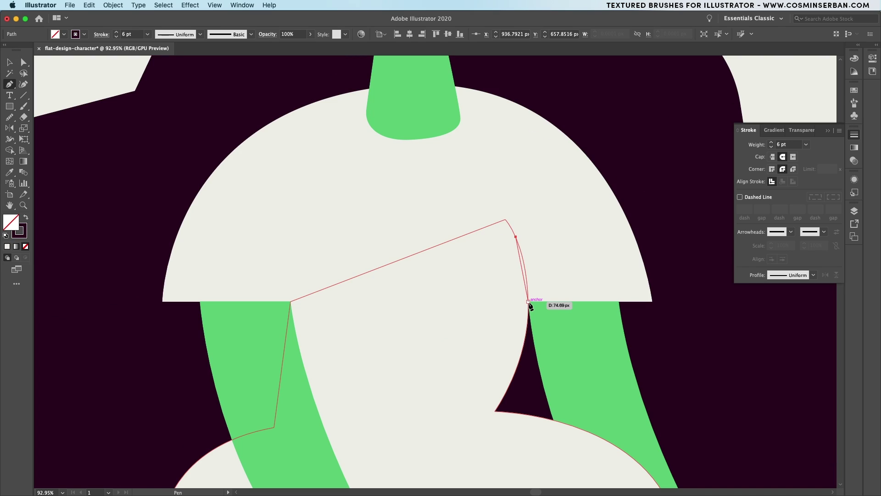
left_click_drag(528, 301, 525, 376)
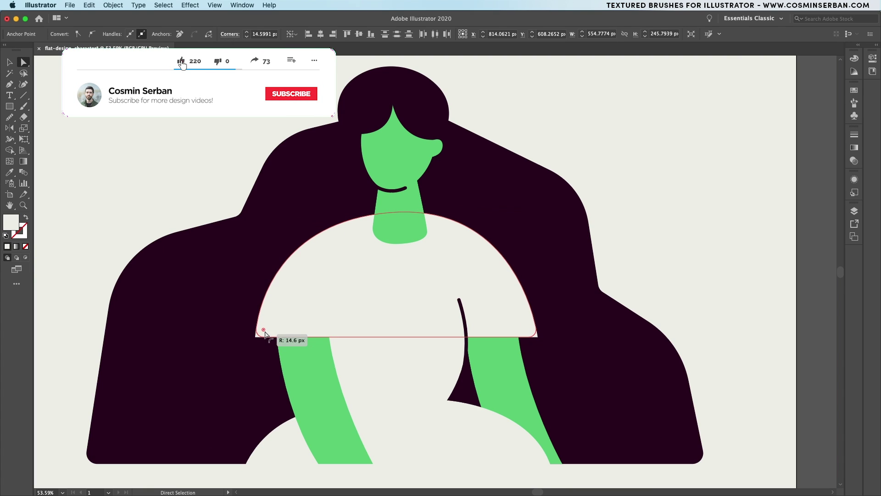
Step: Slightly round the dress's sleeve corners with the live-corner widget
left_click_drag(262, 334, 267, 334)
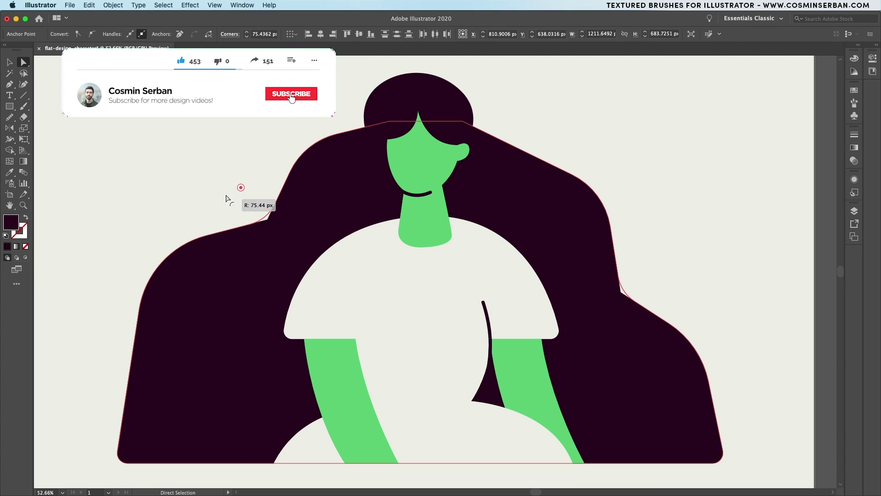